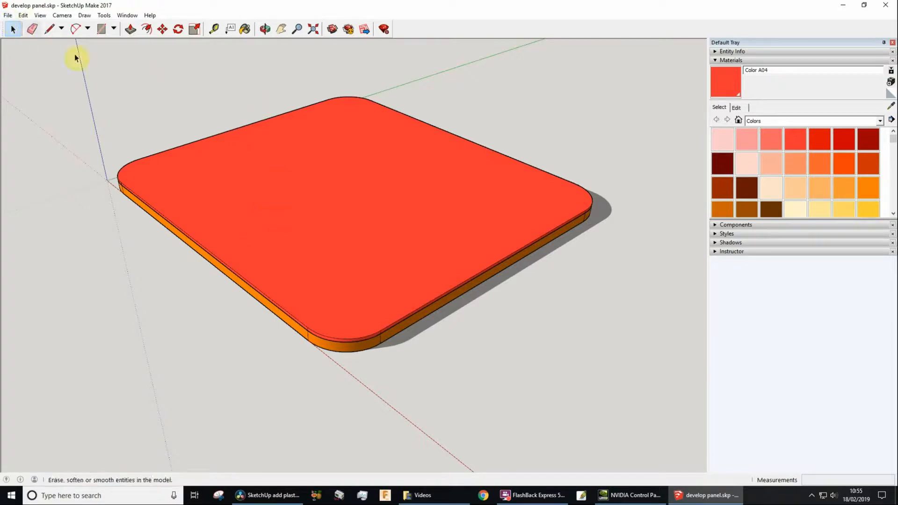
# Step: Delete all existing guides and turn on the display of guides
pyautogui.click(23, 15)
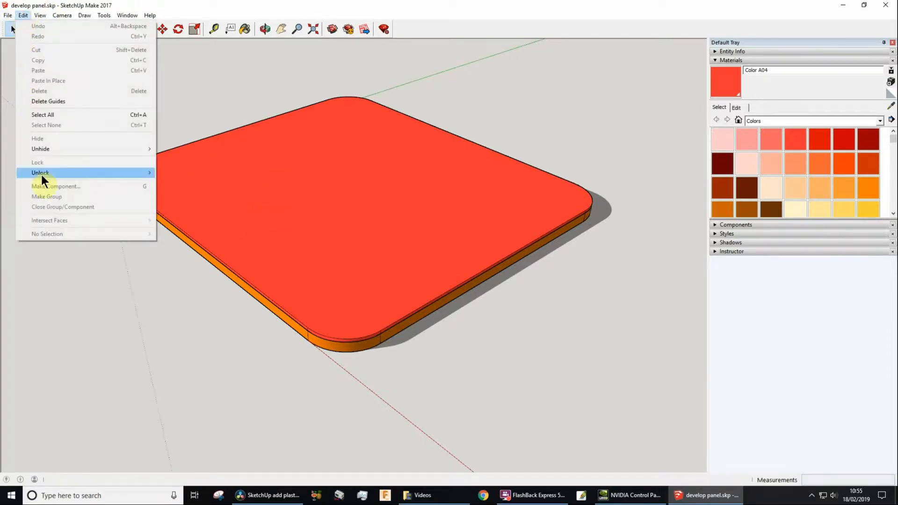
pyautogui.click(71, 101)
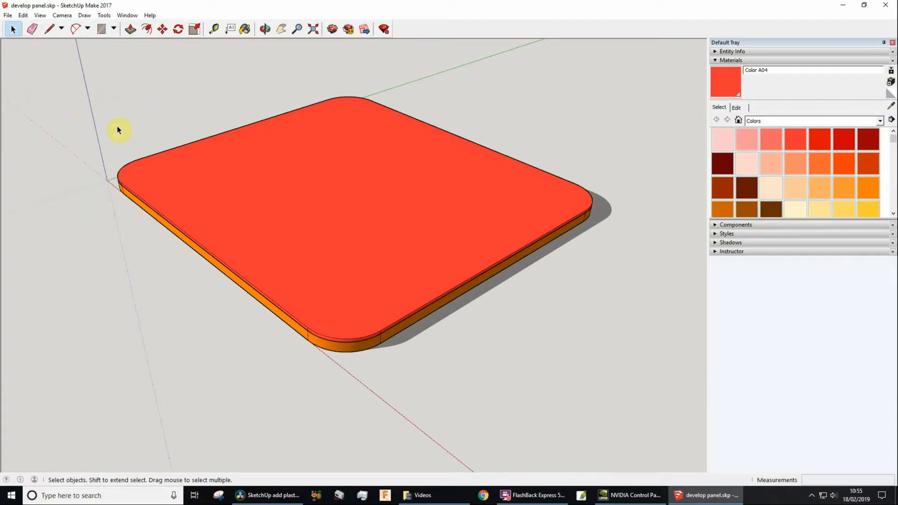
pyautogui.click(41, 15)
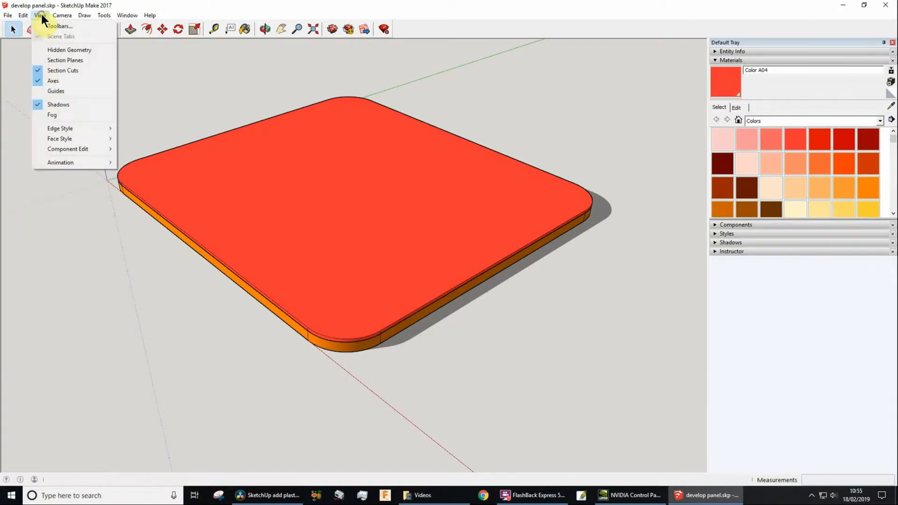
pyautogui.click(65, 89)
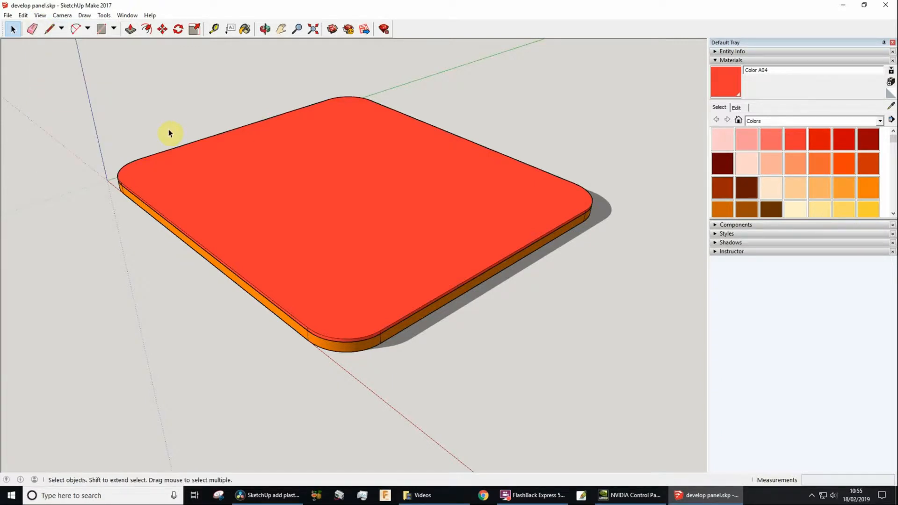
# Step: Place two guides on the panel parallel to the green axis, 30 mm in from the origin-side edge and 25 mm from the opposite edge
pyautogui.press('t')
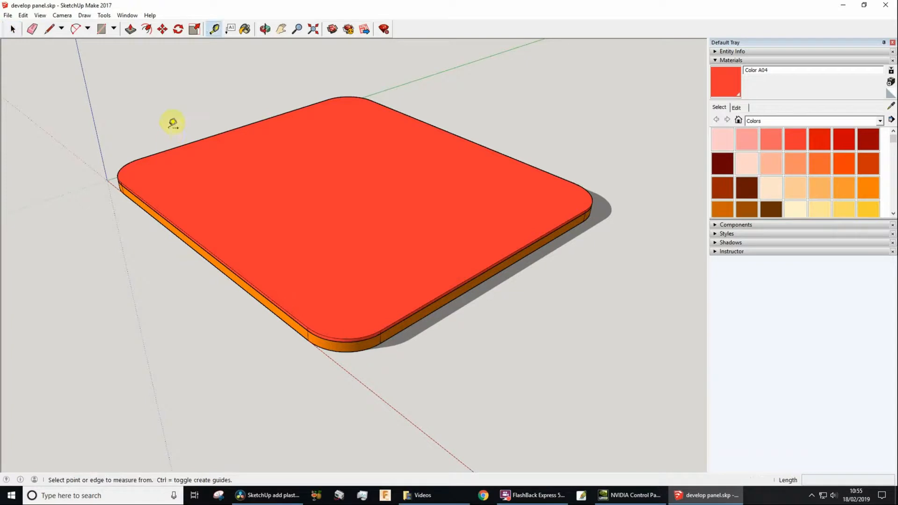
pyautogui.click(223, 132)
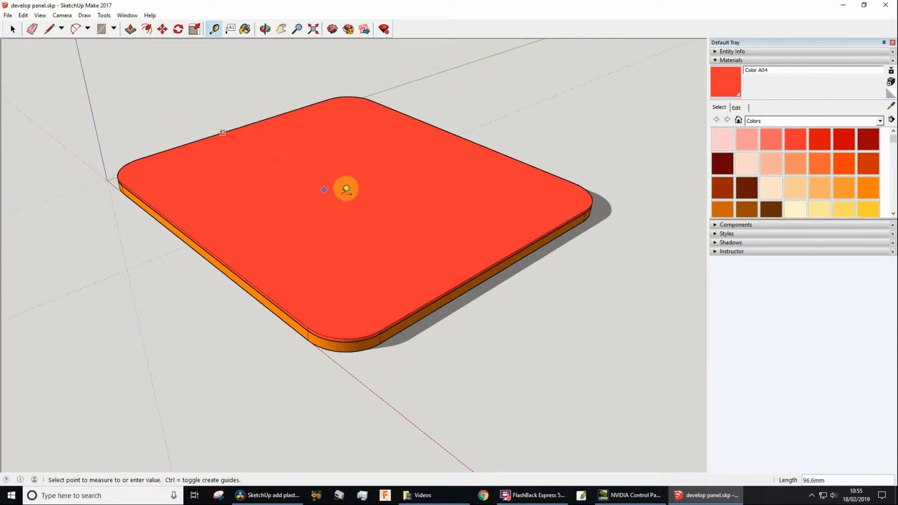
pyautogui.click(284, 163)
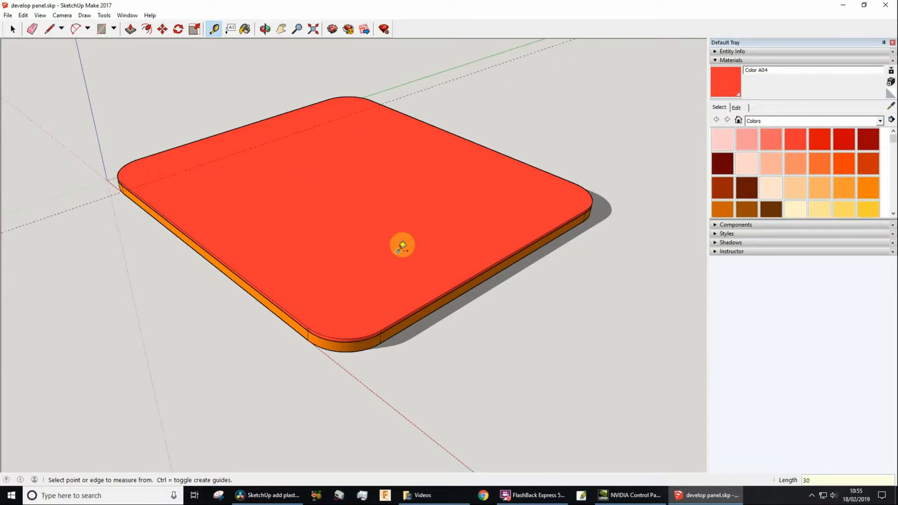
pyautogui.click(459, 283)
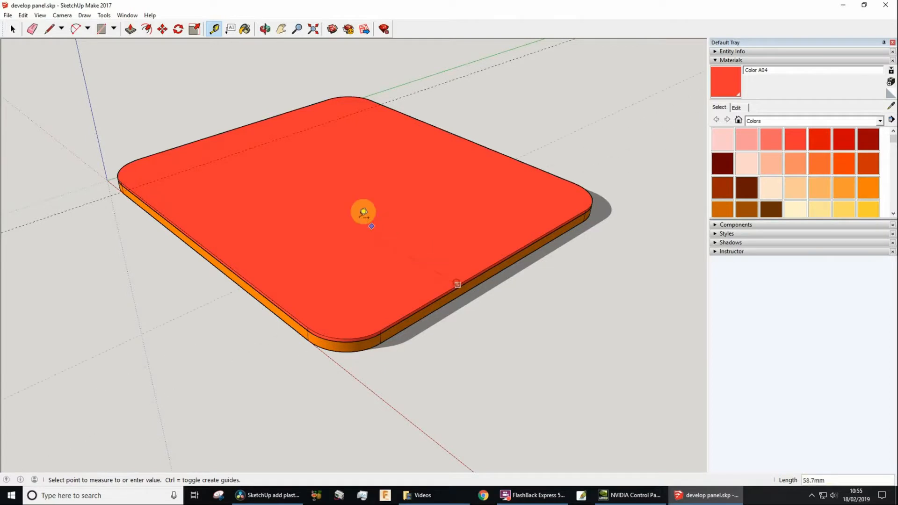
pyautogui.click(409, 240)
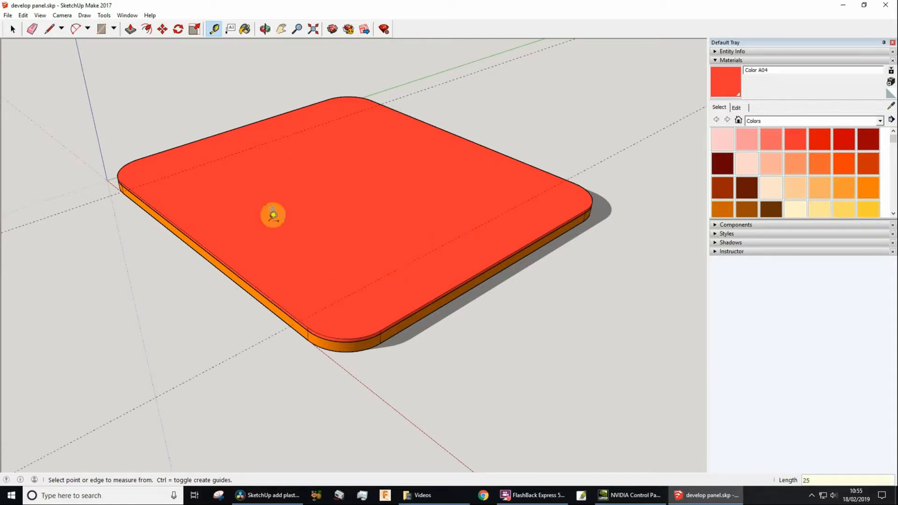
# Step: Place two guides parallel to the red axis, 25 mm in from the near edge and 40 mm in from the far edge
pyautogui.click(246, 279)
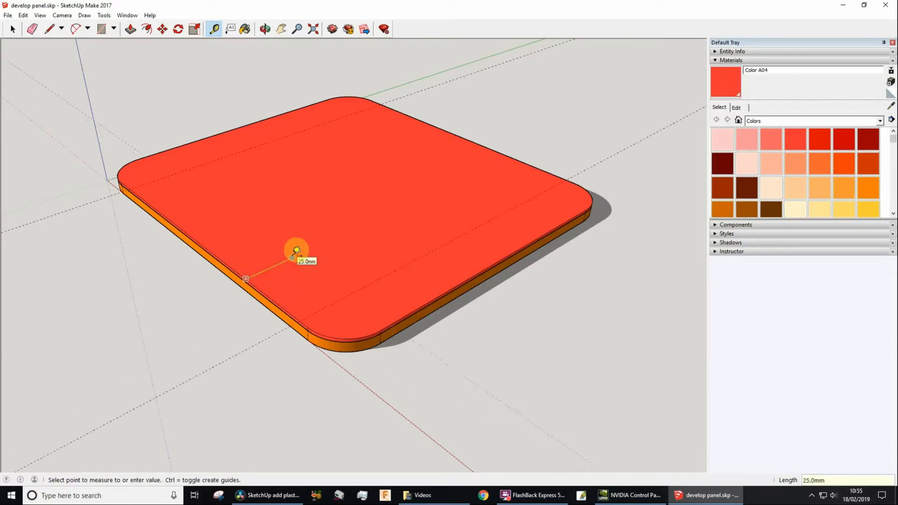
pyautogui.click(296, 250)
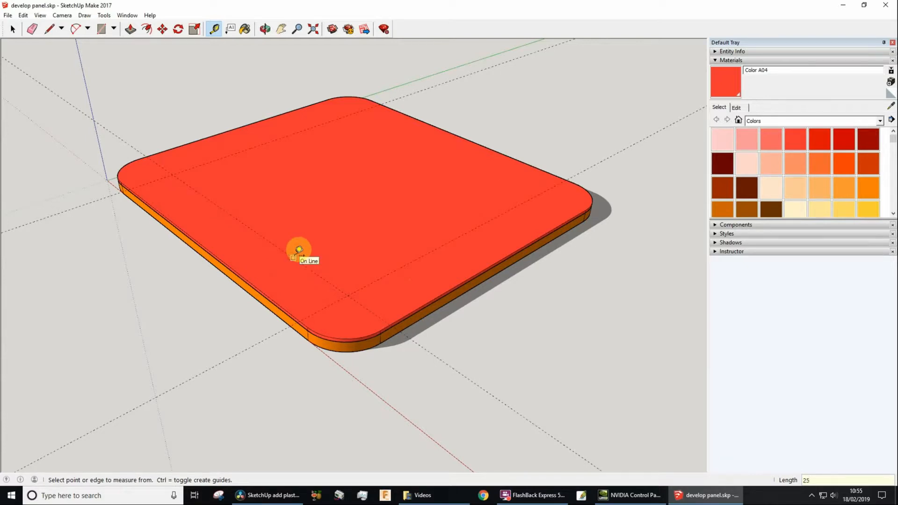
pyautogui.click(476, 143)
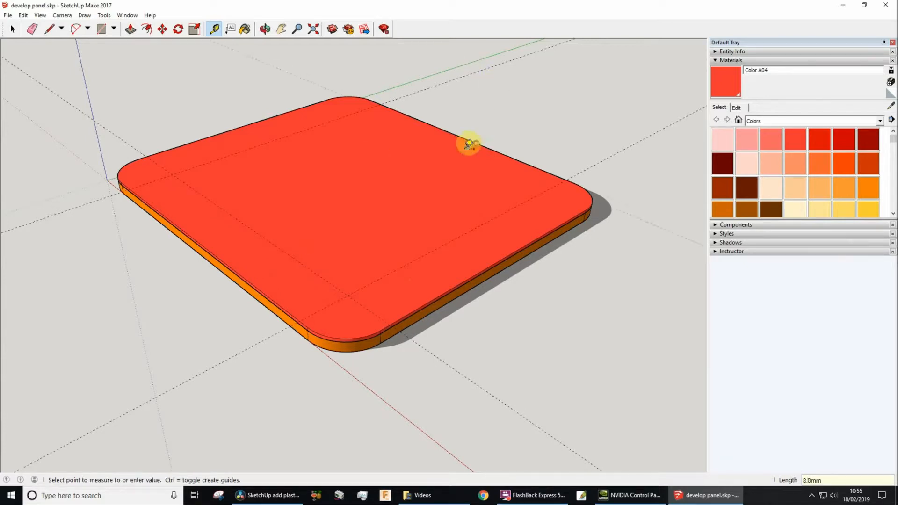
pyautogui.click(417, 166)
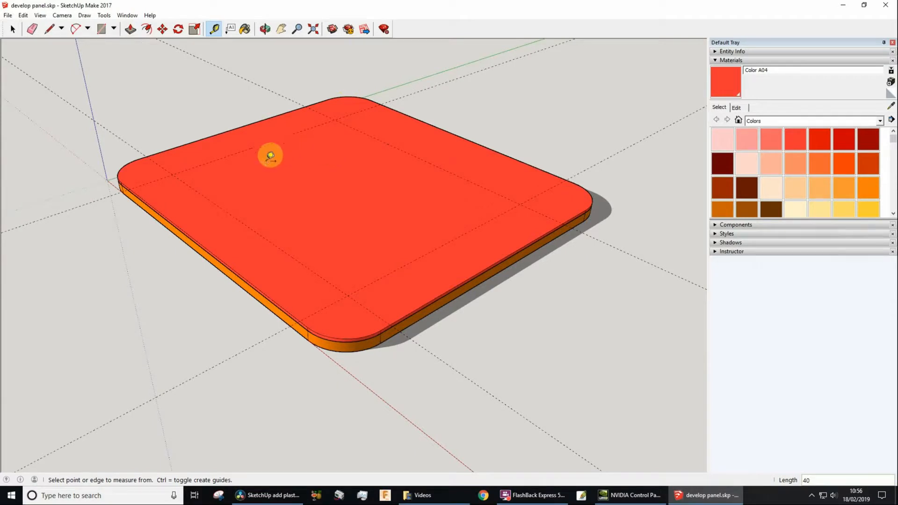
# Step: Draw a 145 by 115 mm rectangle between the guide intersections and push/pull it up 45 mm
pyautogui.press('r')
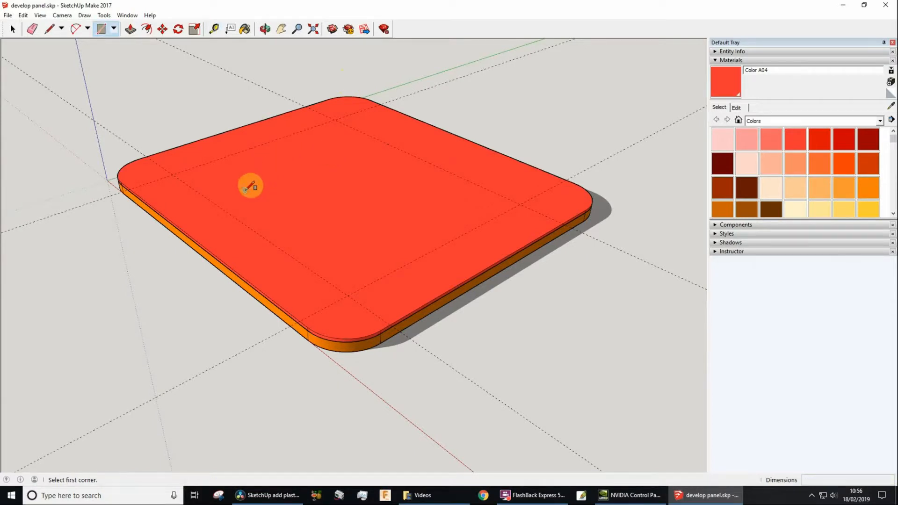
pyautogui.click(172, 174)
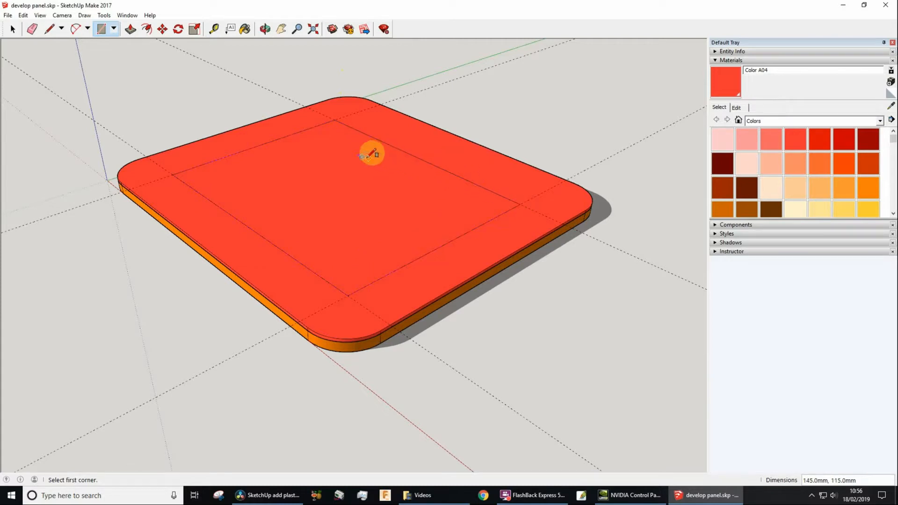
pyautogui.press('p')
pyautogui.moveTo(341, 211); pyautogui.dragTo(326, 89)
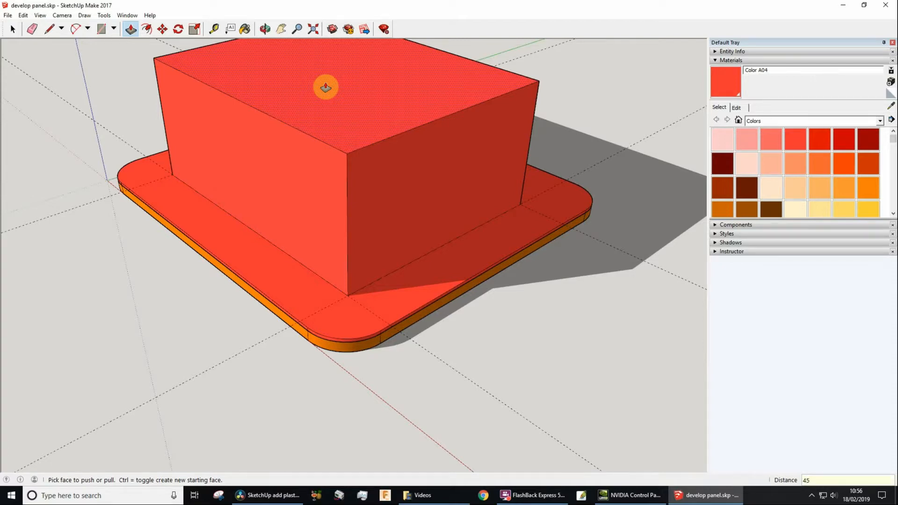
pyautogui.press('Return')
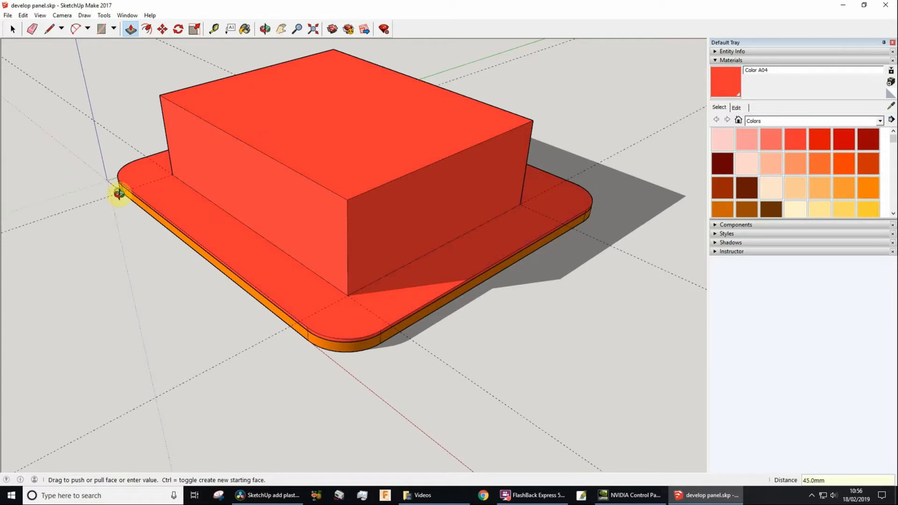
# Step: Draw a sloping line about 79.8 mm long from the block's side edge to its top-edge midpoint and push the corner away through 115 mm
pyautogui.moveTo(119, 193); pyautogui.dragTo(331, 147, button='middle')
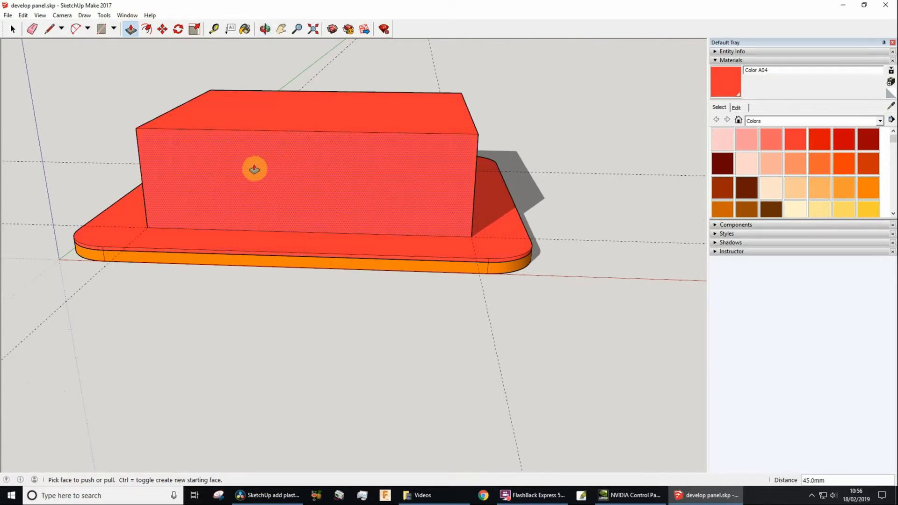
pyautogui.press('l')
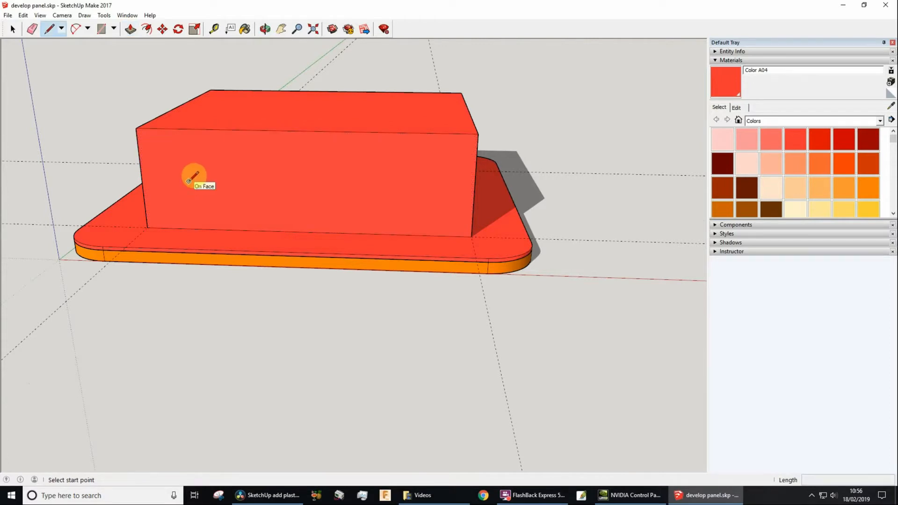
pyautogui.click(145, 203)
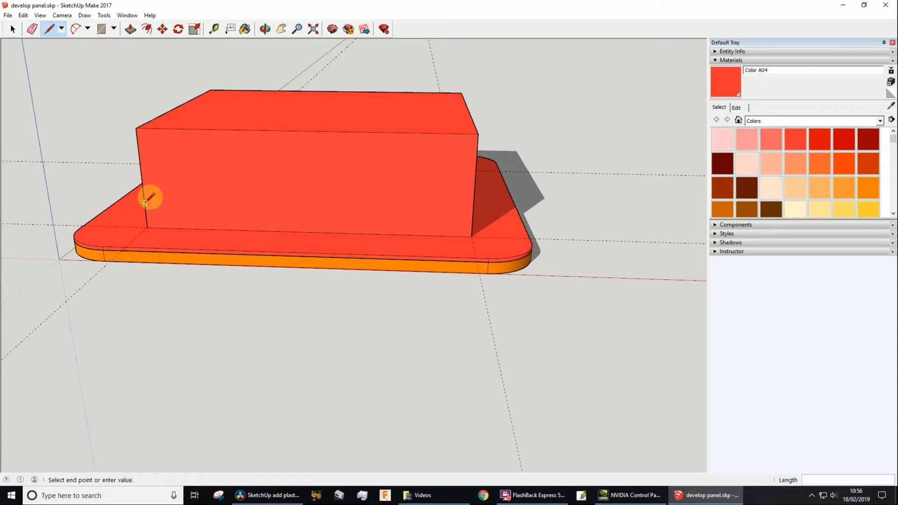
pyautogui.click(304, 130)
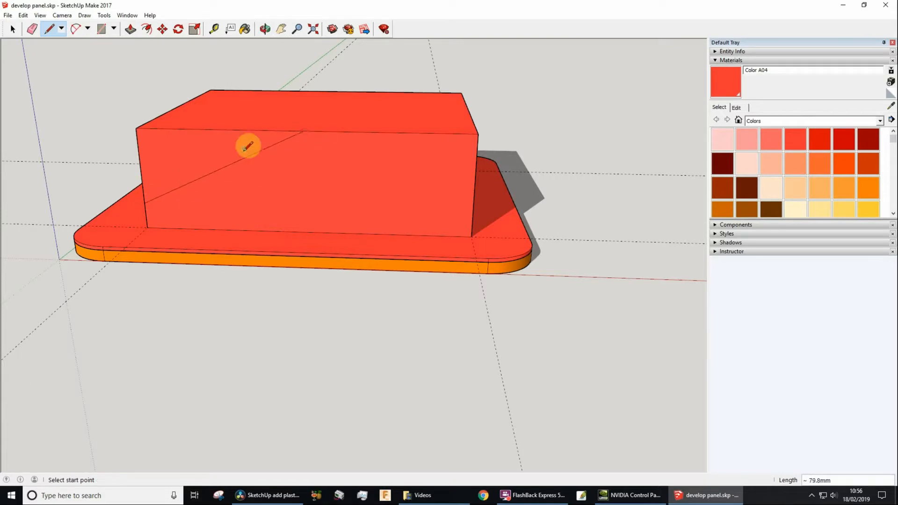
pyautogui.press('p')
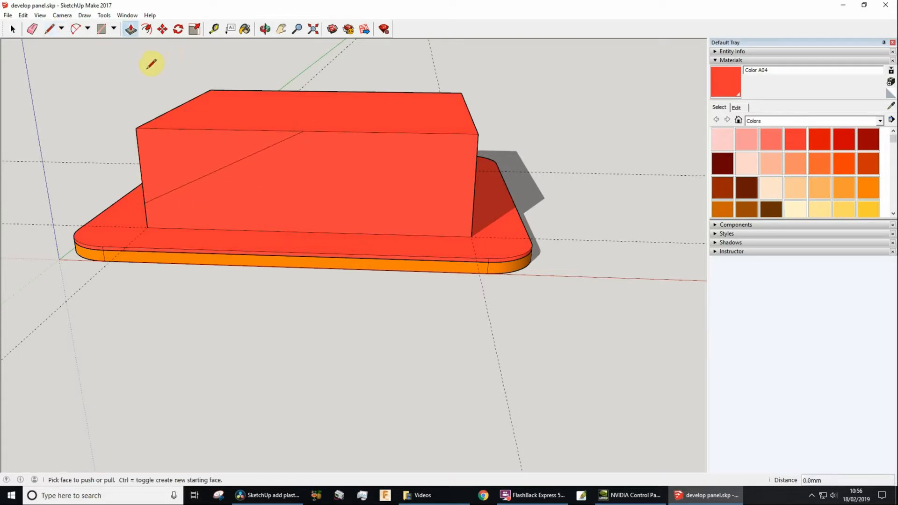
pyautogui.click(174, 150)
pyautogui.click(239, 109)
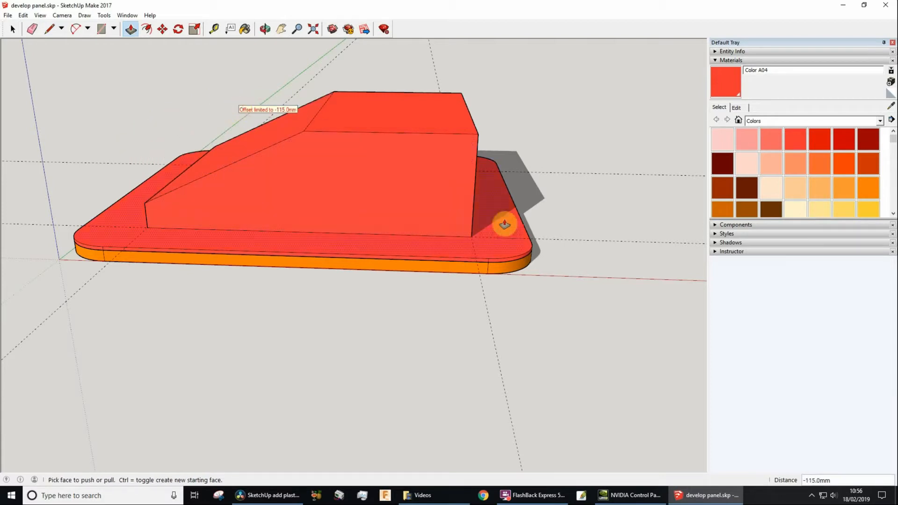
# Step: Place guides on the block's side face 25 mm below the top edge and 25 mm in from the tall vertical edge
pyautogui.moveTo(514, 176); pyautogui.dragTo(433, 155, button='middle')
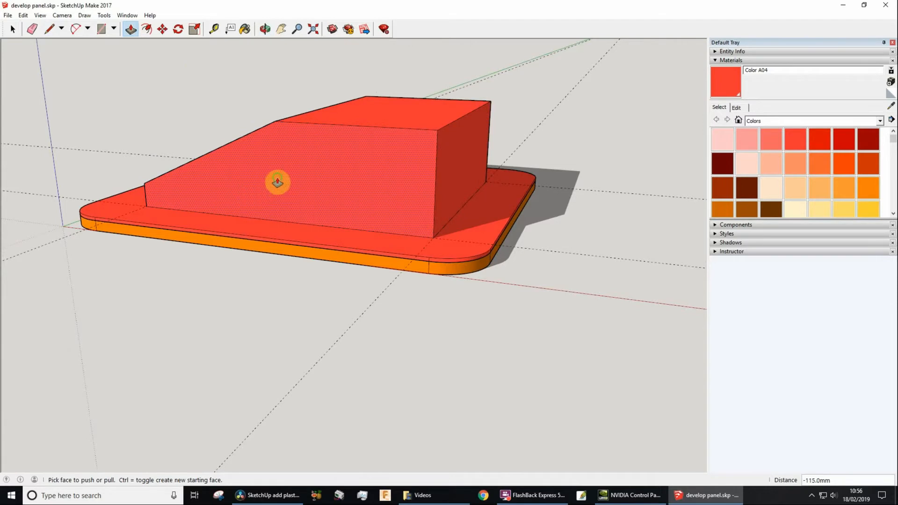
pyautogui.moveTo(276, 181); pyautogui.dragTo(382, 259, button='middle')
pyautogui.moveTo(510, 249); pyautogui.dragTo(475, 176, button='middle')
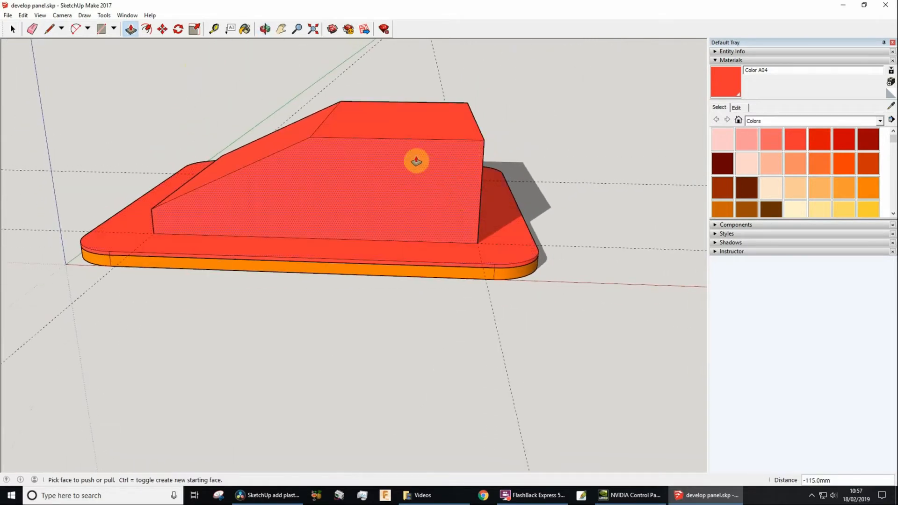
pyautogui.press('t')
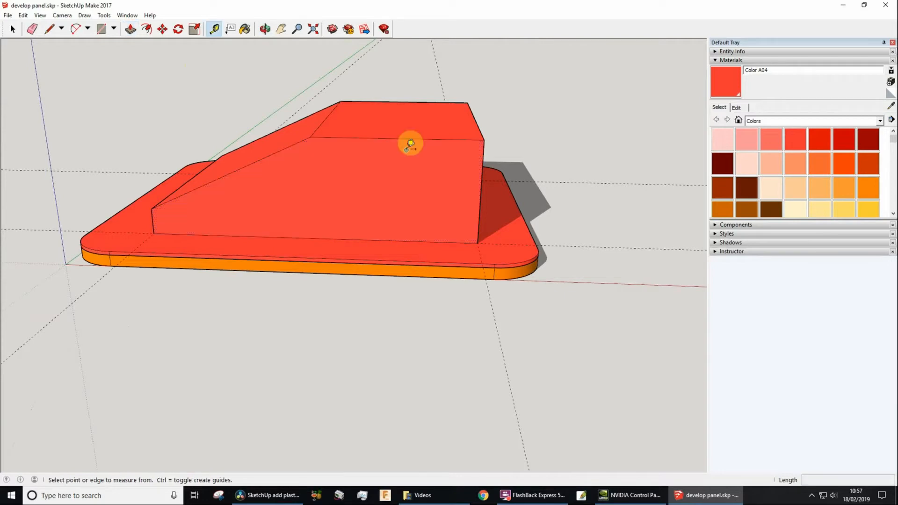
pyautogui.click(411, 138)
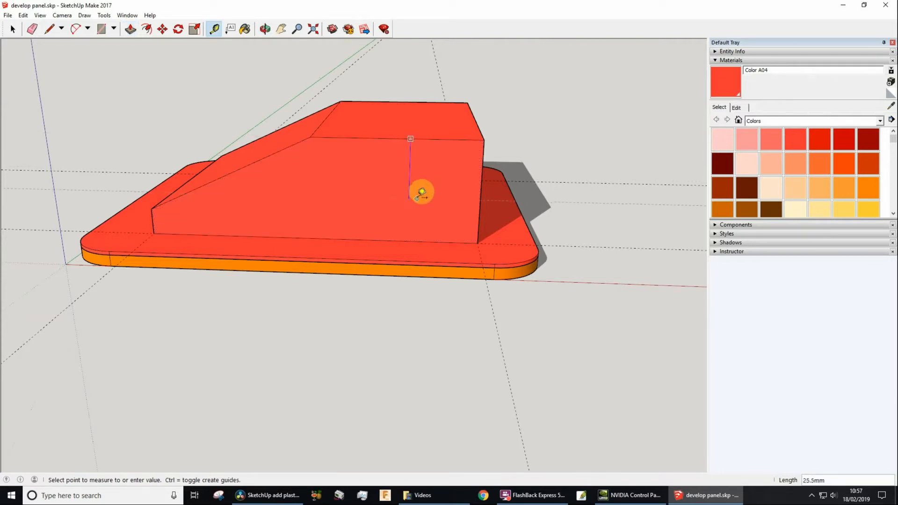
pyautogui.click(420, 197)
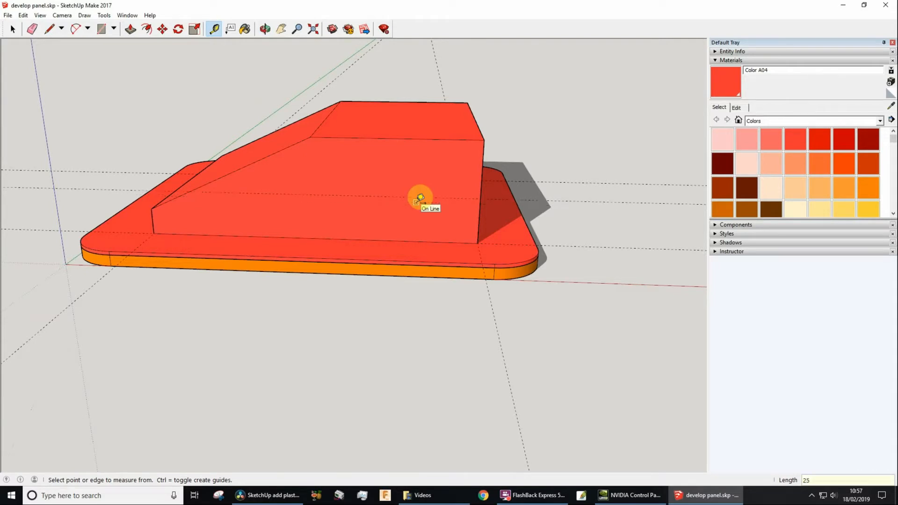
pyautogui.click(483, 165)
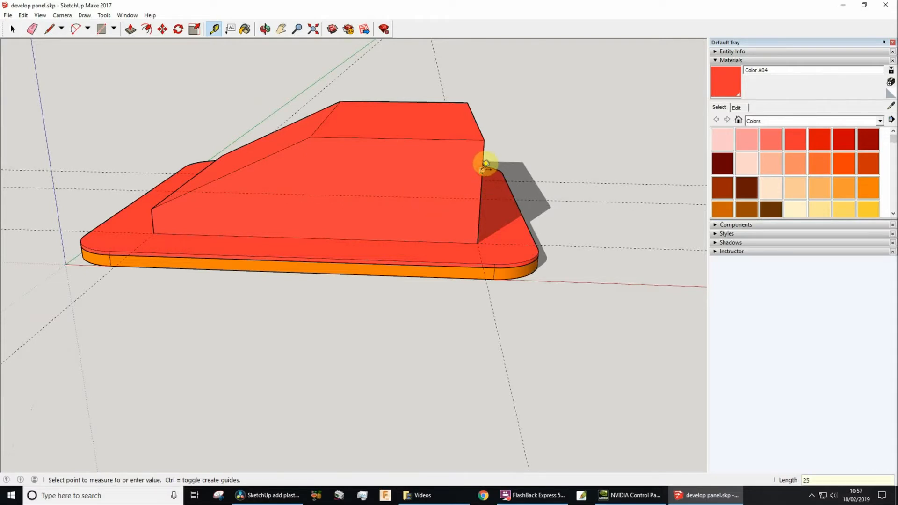
pyautogui.click(377, 171)
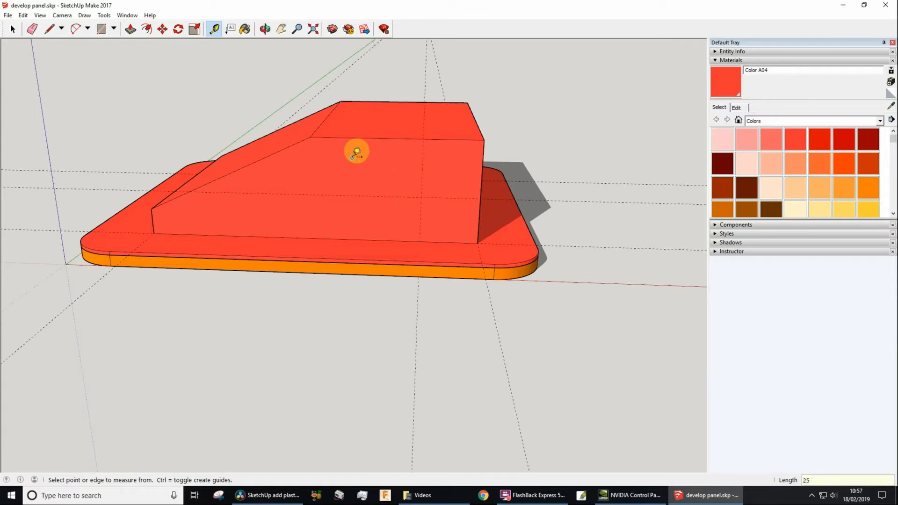
# Step: Draw a 25 mm radius arc across the tall corner between the guides and push the waste corner away through 115 mm
pyautogui.press('a')
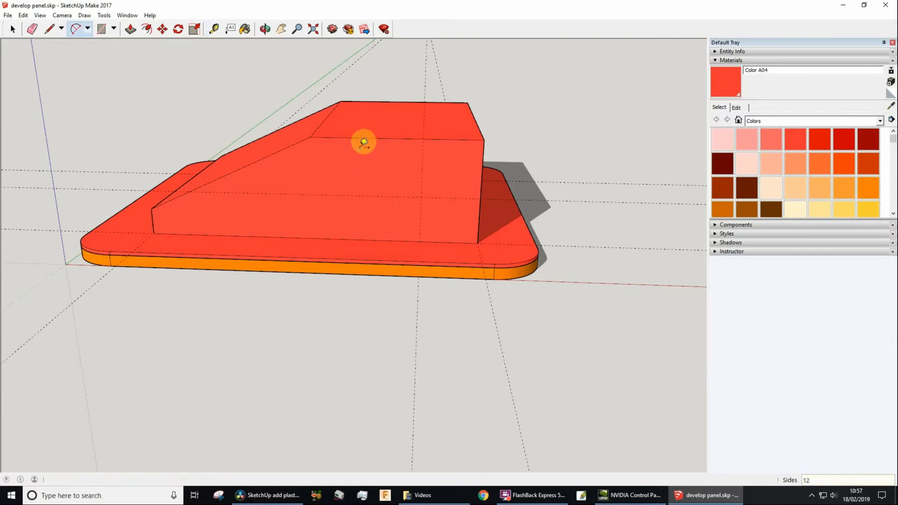
pyautogui.click(423, 139)
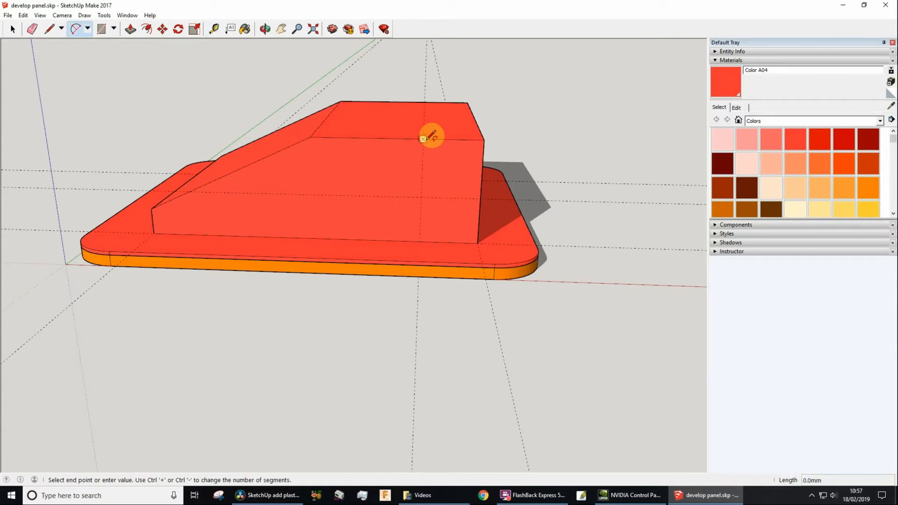
pyautogui.click(480, 197)
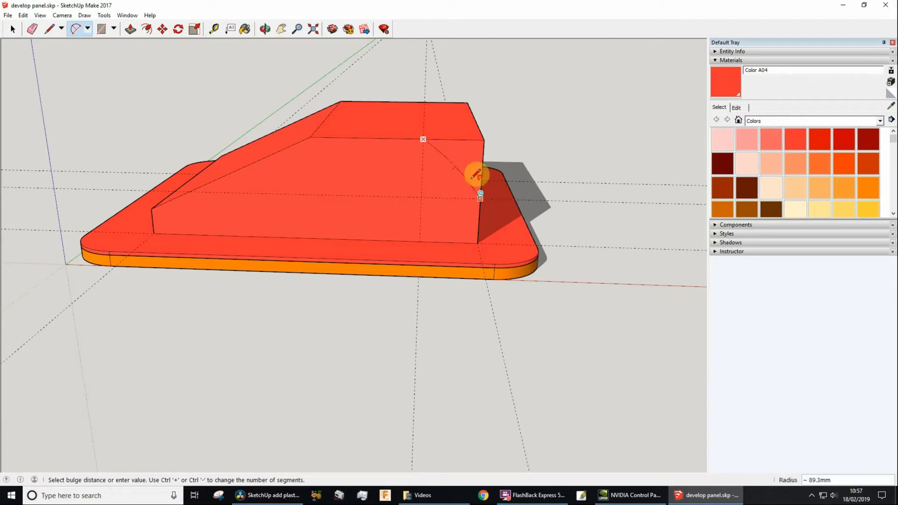
pyautogui.click(464, 156)
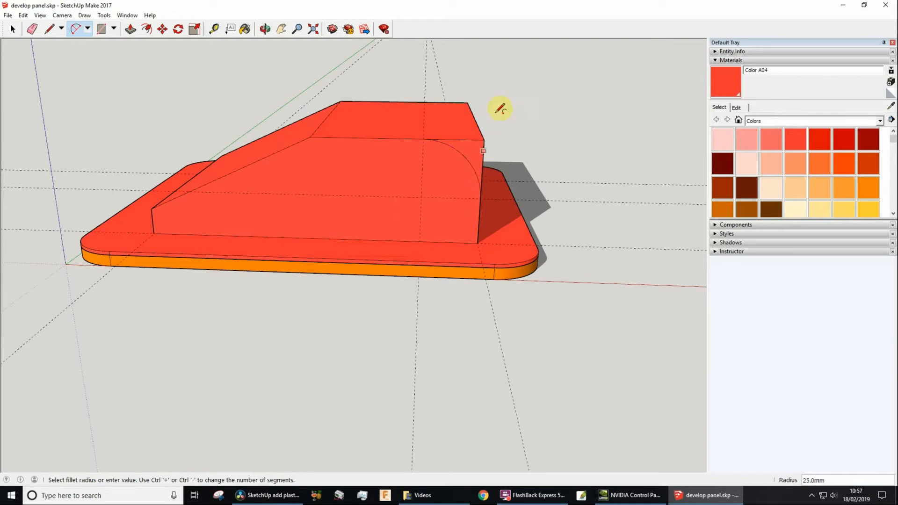
pyautogui.press('p')
pyautogui.click(473, 146)
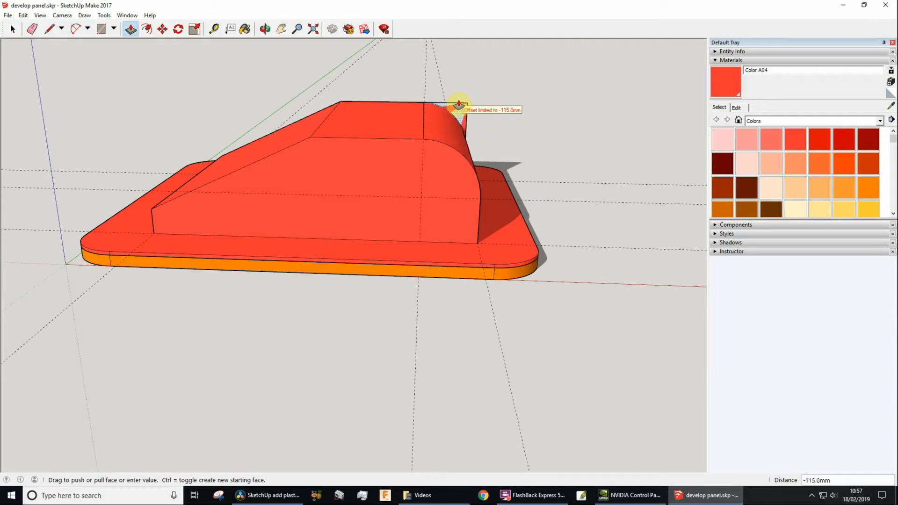
pyautogui.click(459, 105)
# Step: Delete all guides around the finished raised block
pyautogui.moveTo(592, 158); pyautogui.dragTo(654, 231, button='middle')
pyautogui.moveTo(213, 259); pyautogui.dragTo(461, 221, button='middle')
pyautogui.scroll(-3, 464, 226)
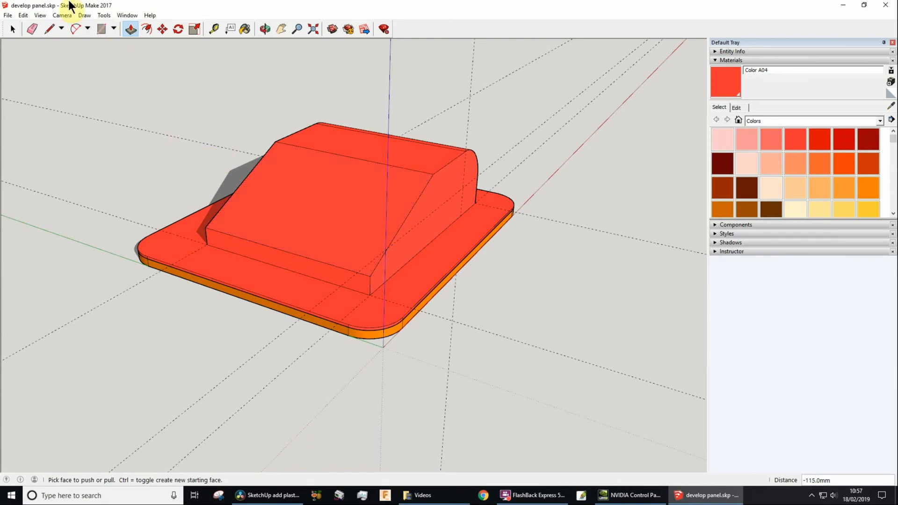
pyautogui.click(23, 15)
pyautogui.click(41, 101)
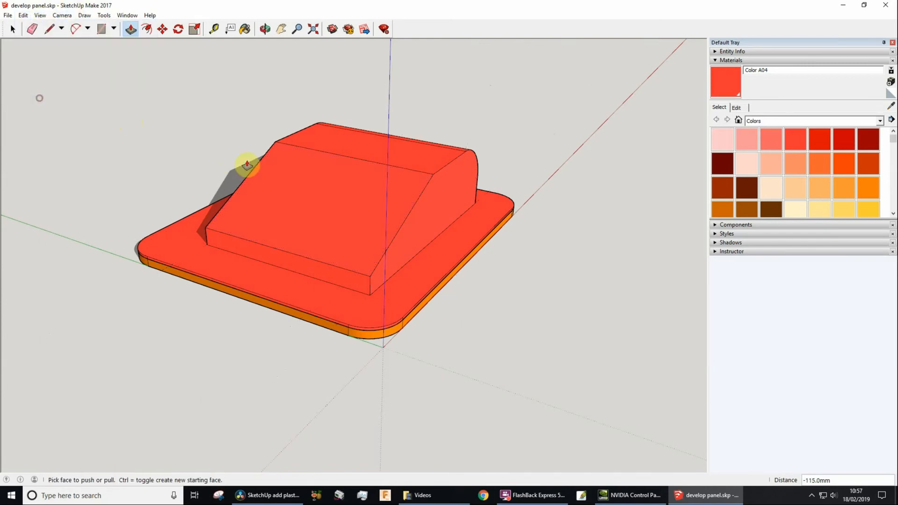
# Step: Hide the sketch axes and show them again
pyautogui.click(40, 15)
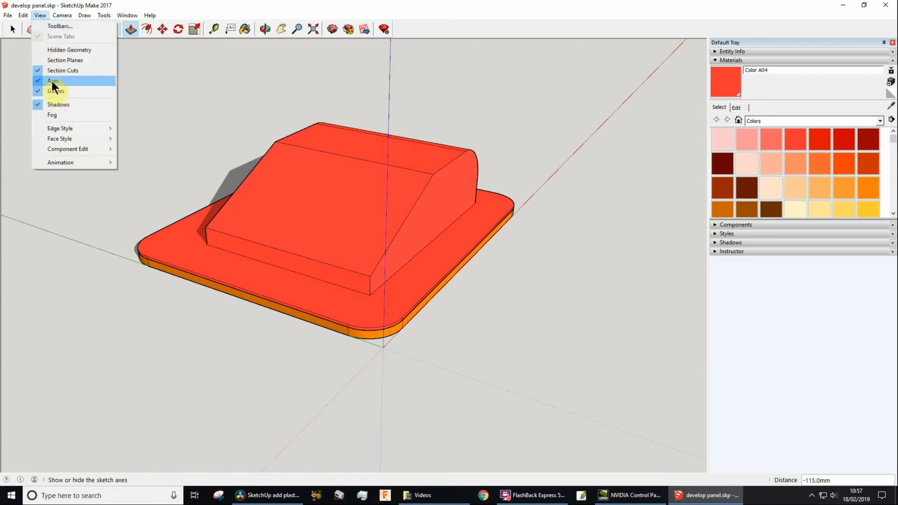
pyautogui.click(51, 80)
pyautogui.click(40, 16)
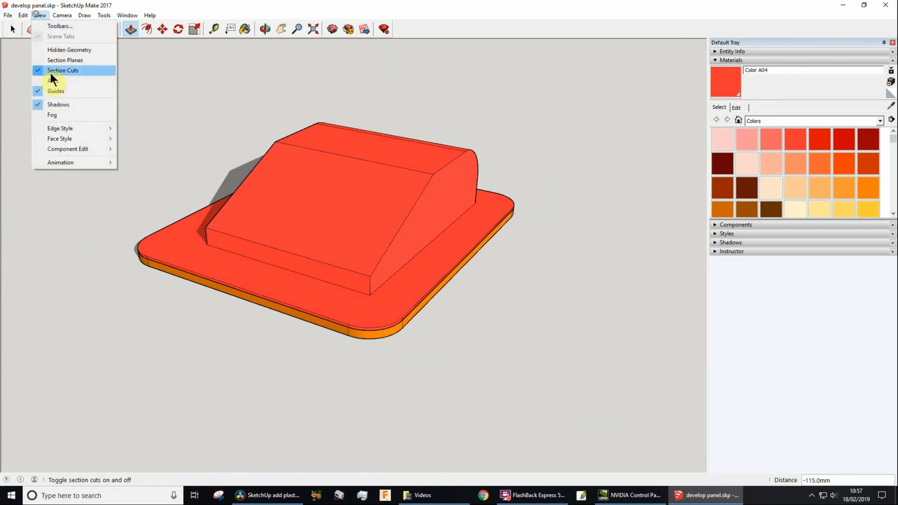
pyautogui.click(54, 81)
pyautogui.moveTo(584, 270); pyautogui.dragTo(558, 286, button='middle')
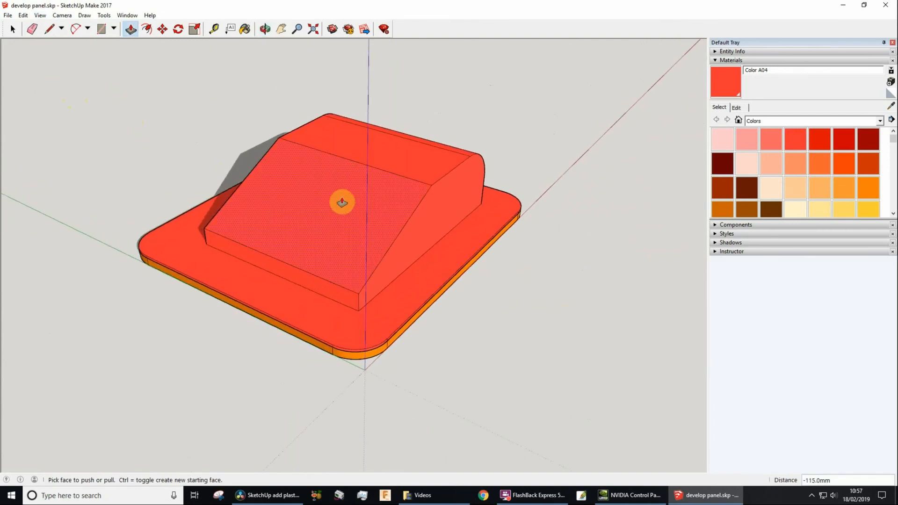